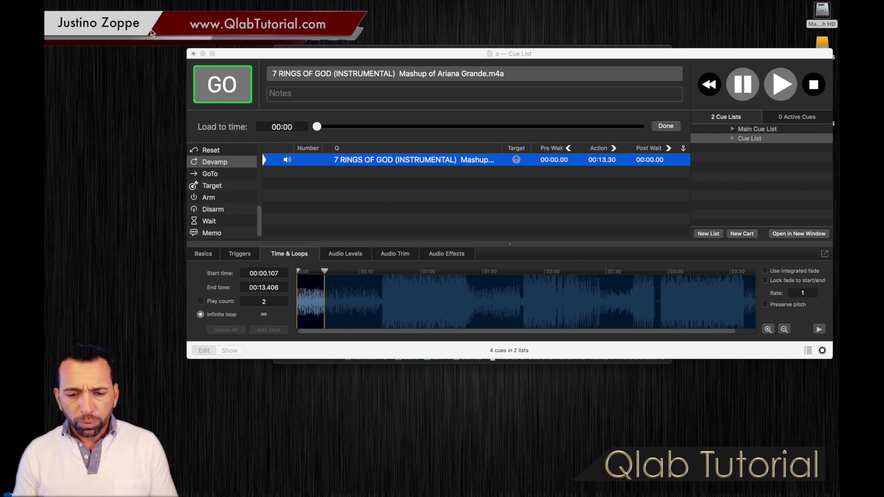
Step: Drag the song cue's end marker from 00:13 out to about 00:18.192 in the waveform
click(343, 181)
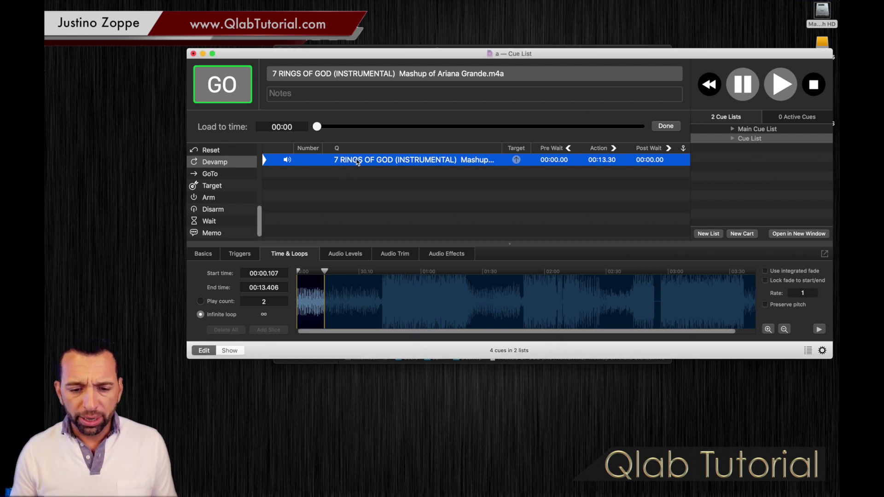
drag(325, 271, 833, 304)
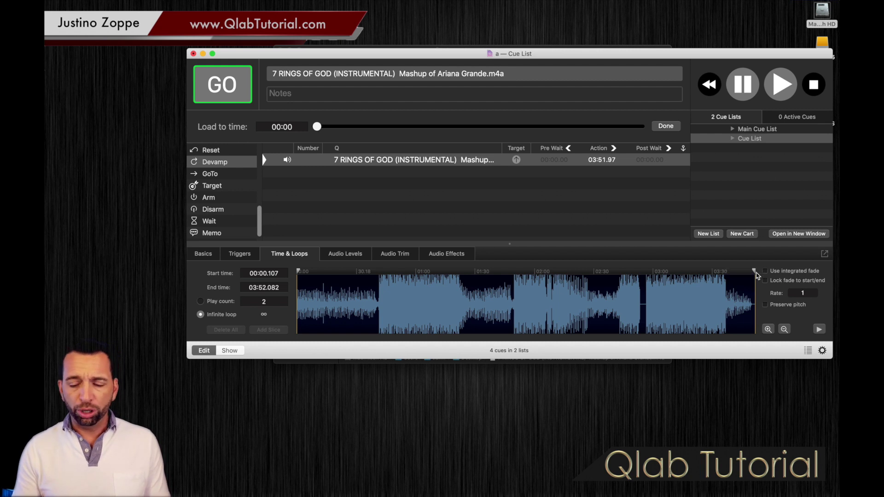
mouse_move(754, 271)
mouse_down()
mouse_move(302, 271)
mouse_move(332, 271)
mouse_up()
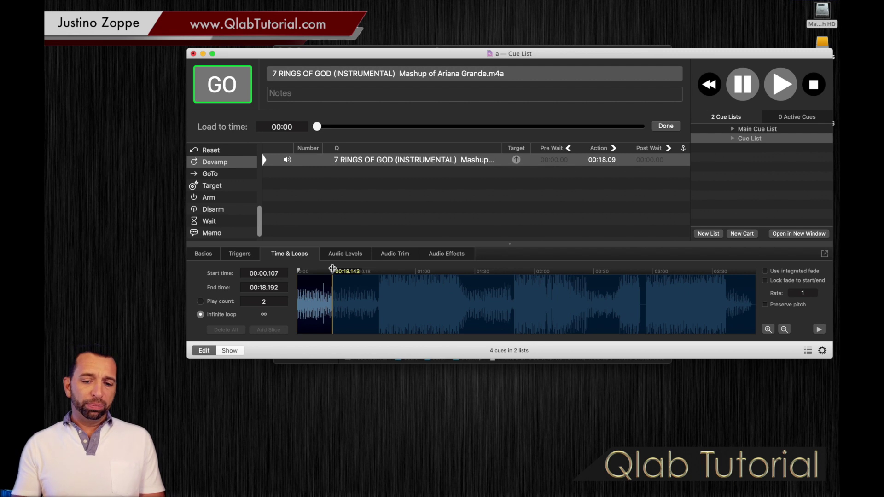
click(394, 161)
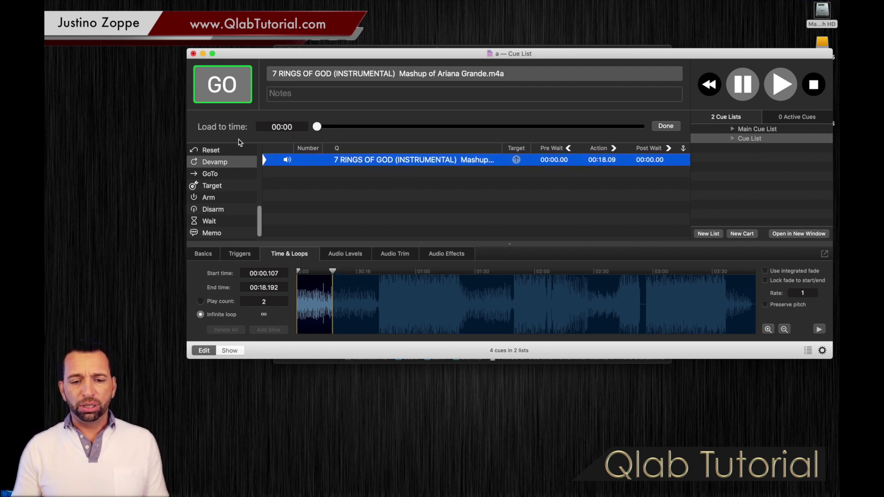
Step: Set Load to time to about 00:14.4 and play count to 1, then restore infinite loop
drag(317, 127, 578, 128)
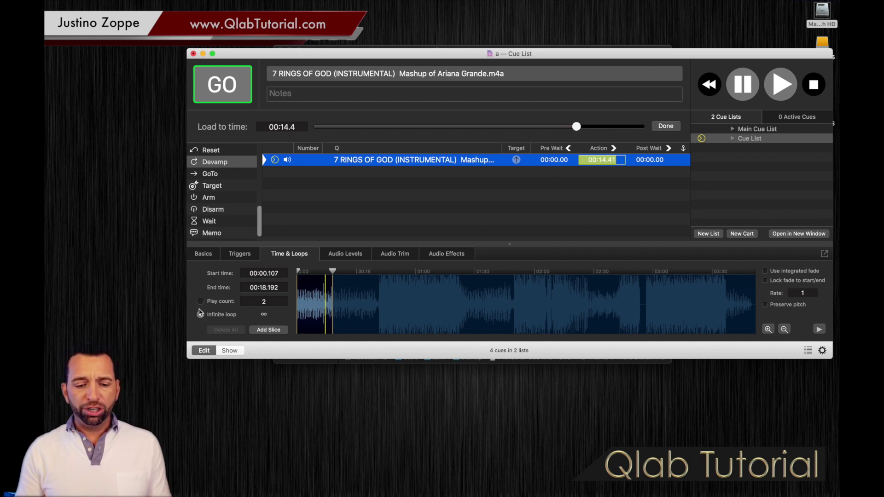
click(200, 301)
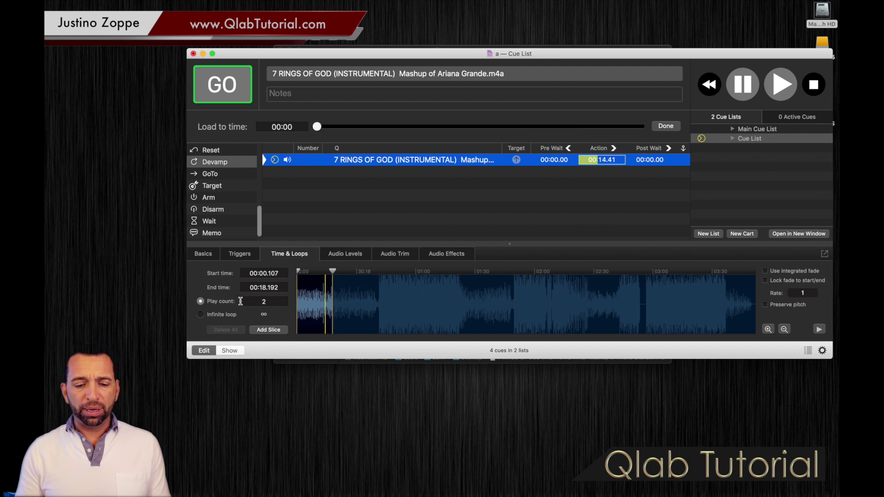
click(272, 302)
text(1)
key(Return)
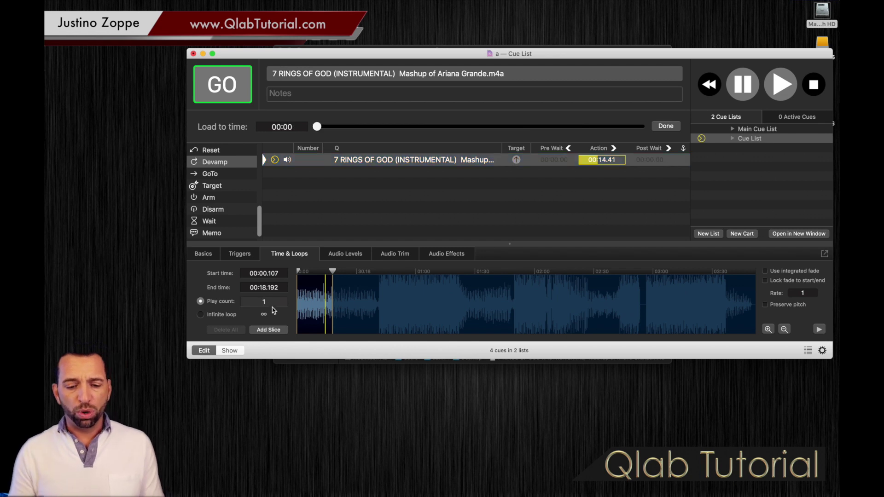
key(Return)
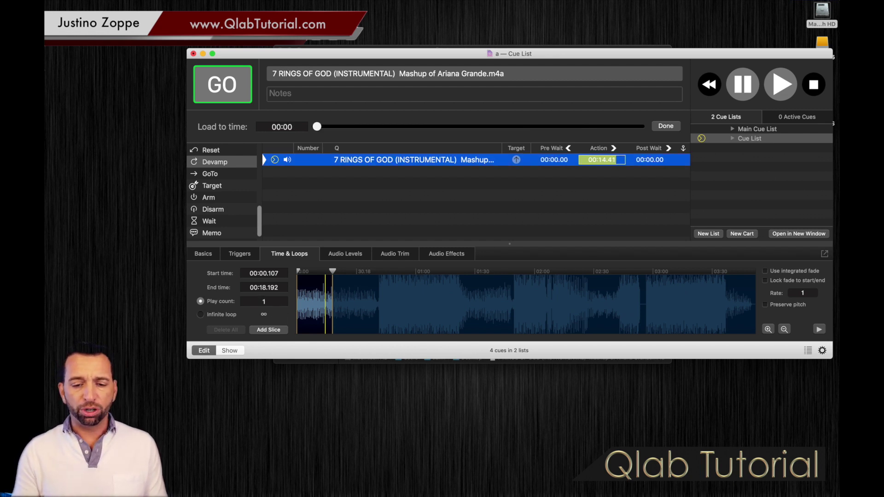
click(201, 315)
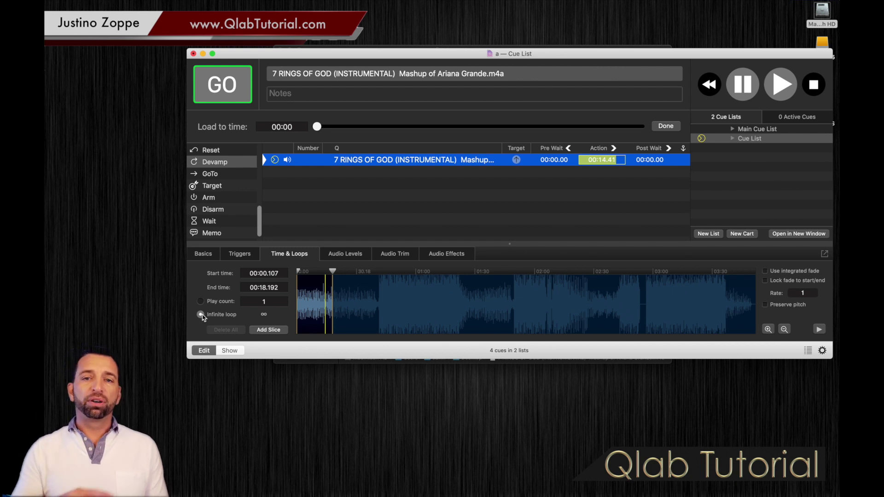
Step: Reselect the 7 RINGS OF GOD cue and fire it with GO from 00:14.4
click(381, 214)
click(370, 164)
click(237, 95)
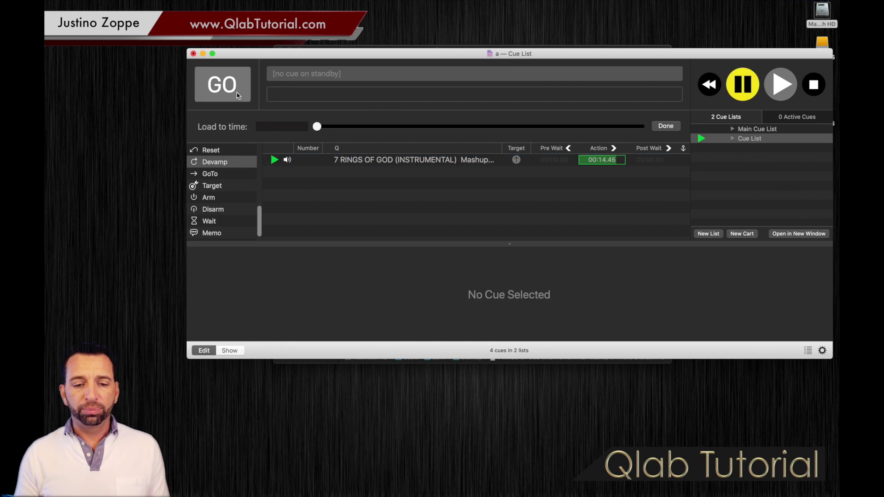
click(351, 164)
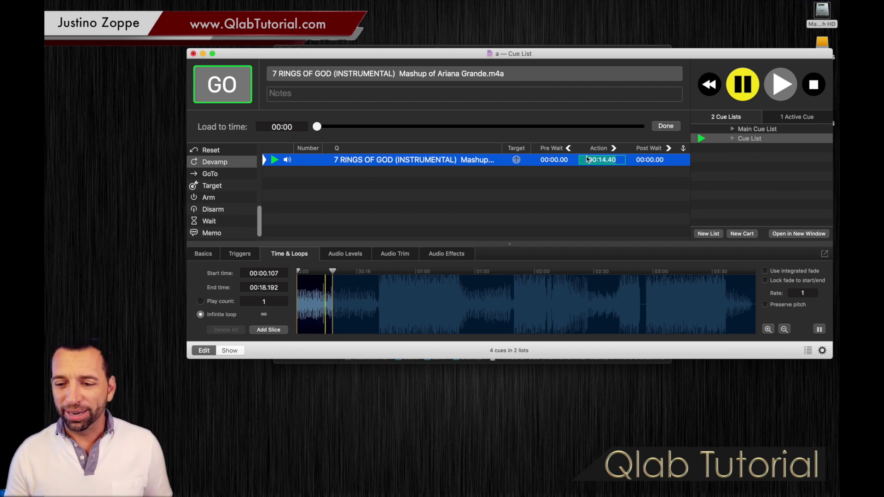
Step: Stop the playing cue and zoom into the waveform
click(812, 86)
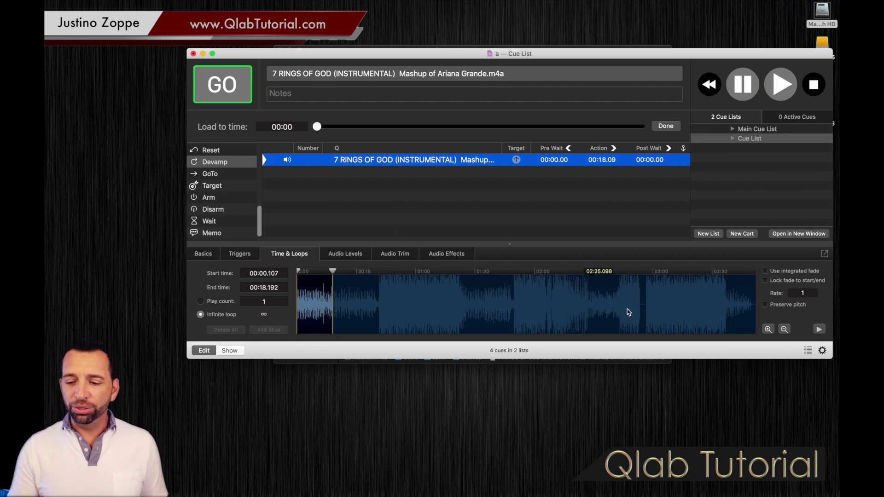
click(768, 329)
click(767, 328)
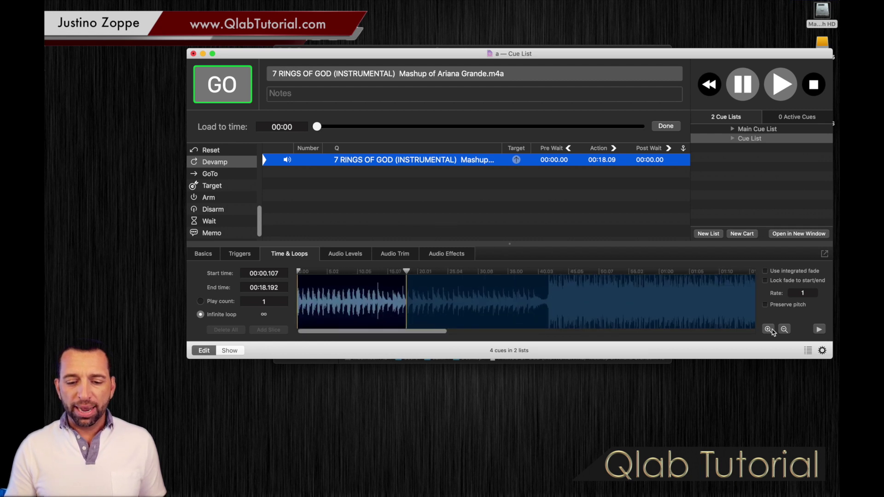
drag(413, 330, 834, 331)
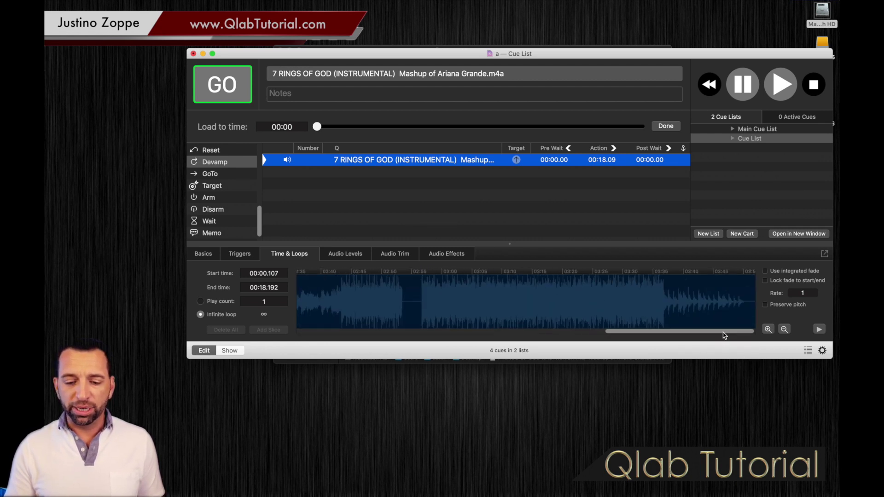
drag(723, 331, 359, 334)
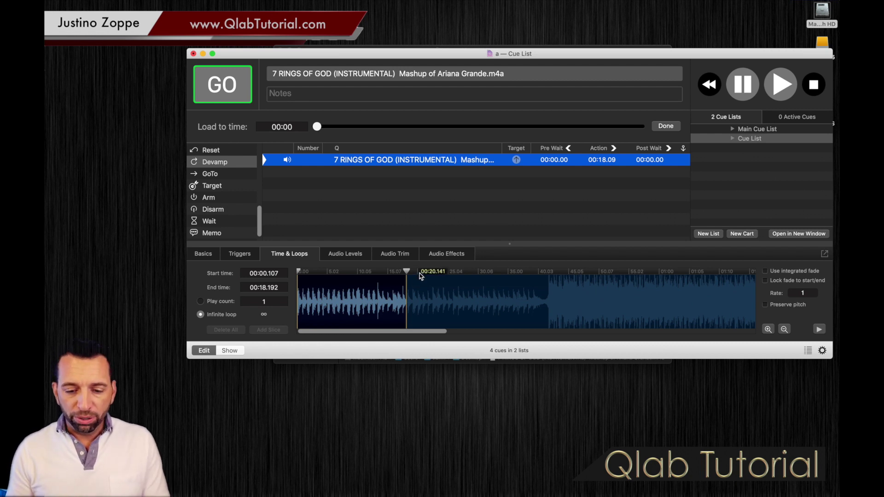
Step: Set the song cue's end time to 00:13.406
mouse_move(407, 271)
mouse_down()
mouse_move(542, 270)
mouse_move(347, 270)
mouse_move(378, 270)
mouse_up()
double_click(270, 285)
text(13.406)
key(Return)
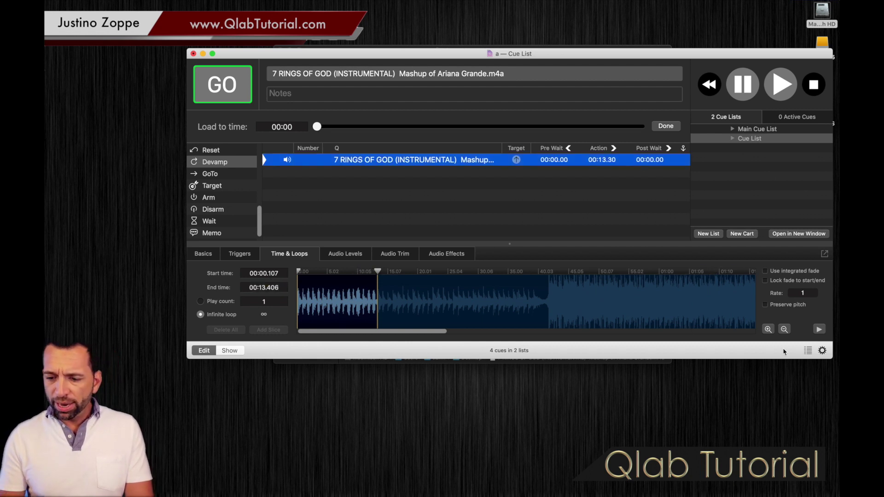
Step: Zoom in and scroll the waveform to inspect the end marker closely
click(768, 329)
click(767, 329)
click(768, 329)
scroll(638, 293, right, 5)
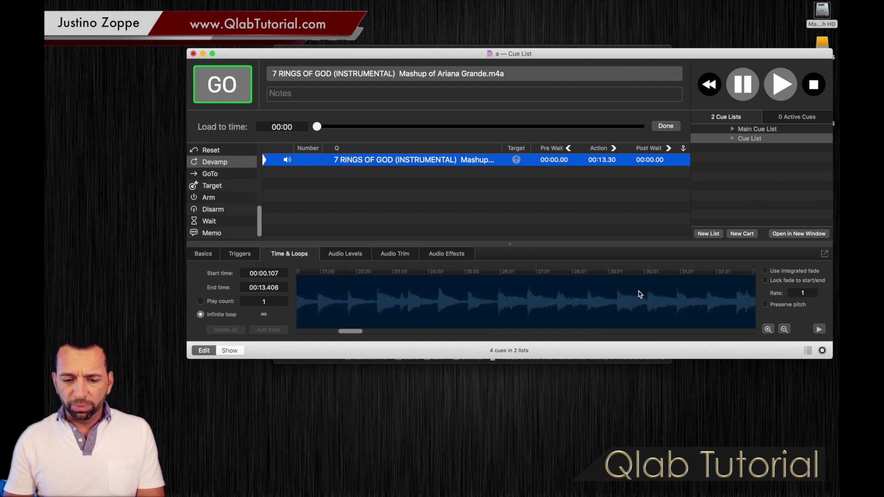
scroll(637, 293, down, 3)
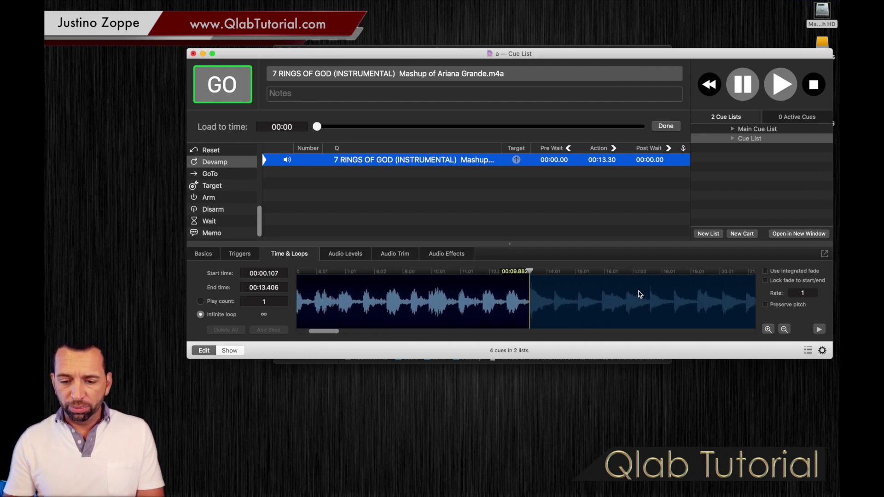
click(767, 330)
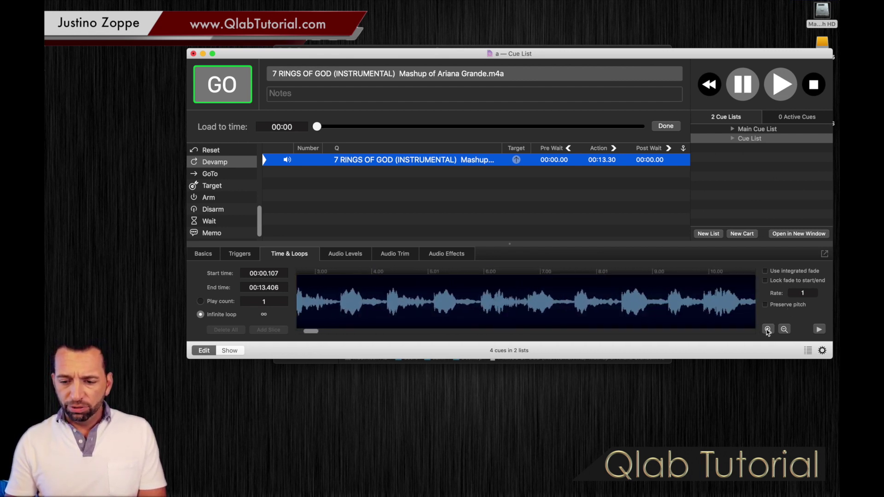
scroll(669, 311, up, 1)
scroll(668, 311, right, 3)
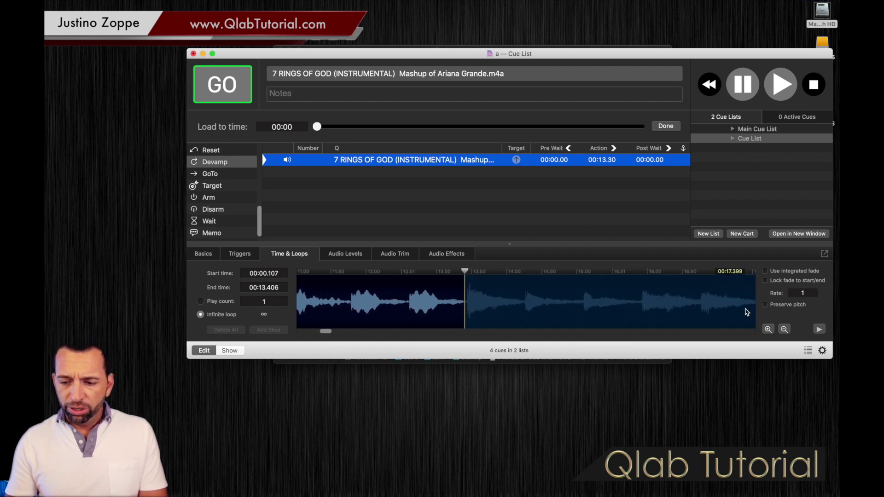
click(768, 330)
click(768, 330)
scroll(637, 309, right, 8)
scroll(636, 309, right, 3)
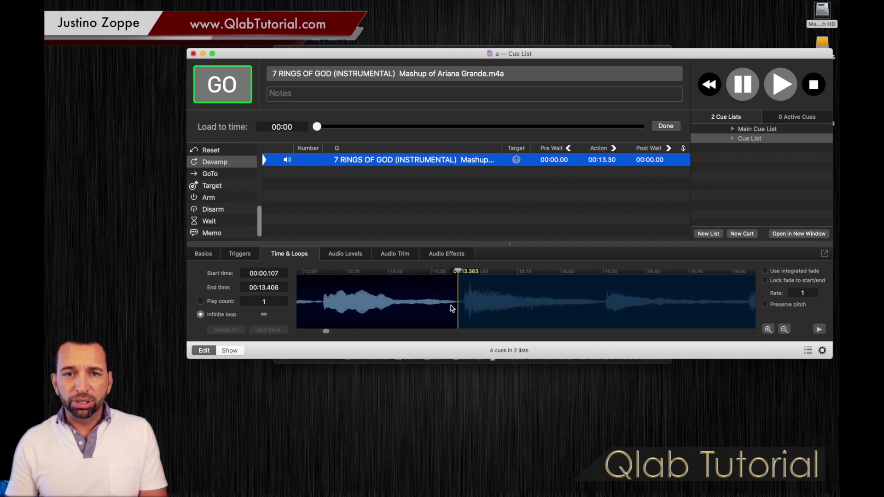
Step: Zoom back out and move the cue's start marker to 00:00.000
click(785, 329)
click(784, 329)
click(785, 329)
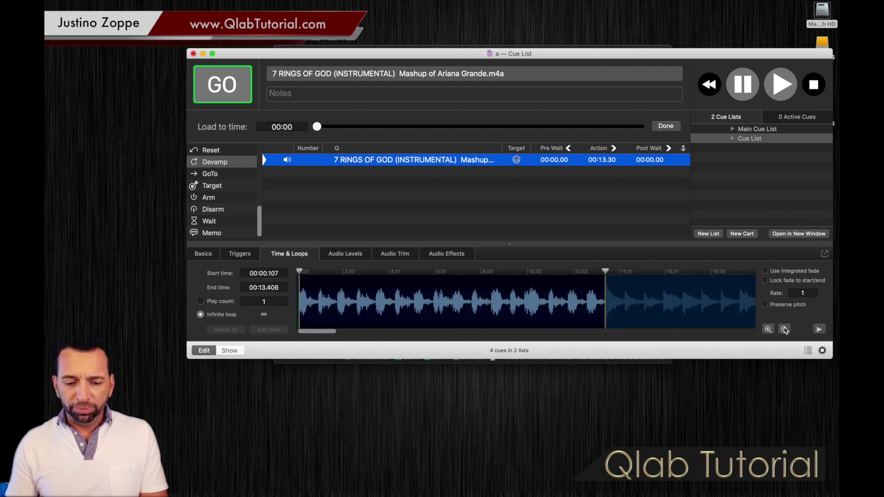
click(784, 329)
mouse_move(299, 272)
mouse_down()
mouse_move(316, 267)
mouse_move(256, 262)
mouse_up()
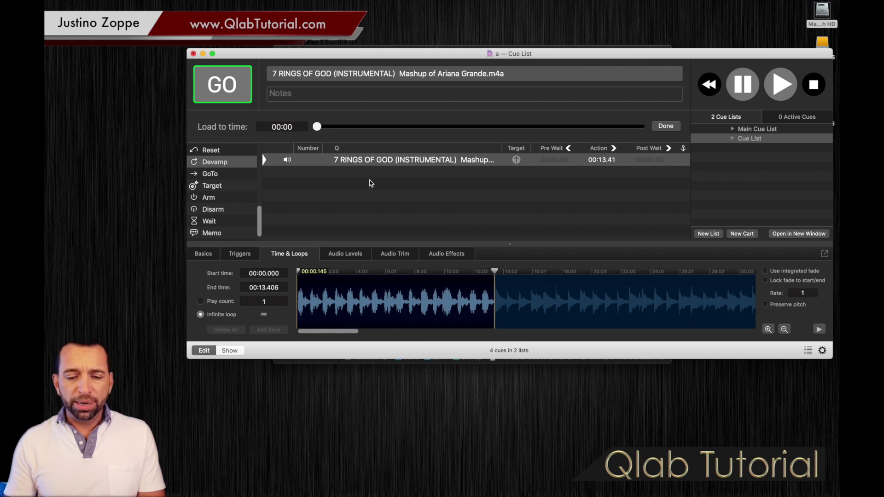
Step: Play the song cue to audition the 00:00.000–00:13.406 loop, then stop it
click(379, 160)
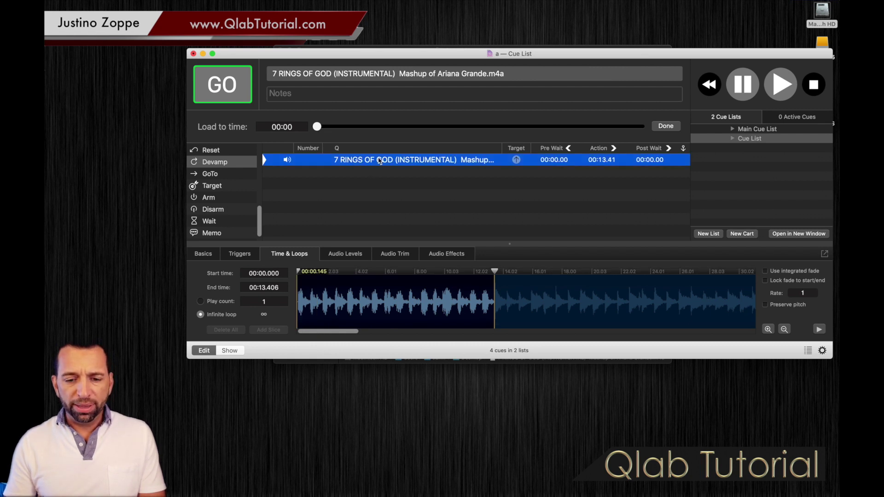
click(237, 91)
key(XF86AudioLowerVolume)
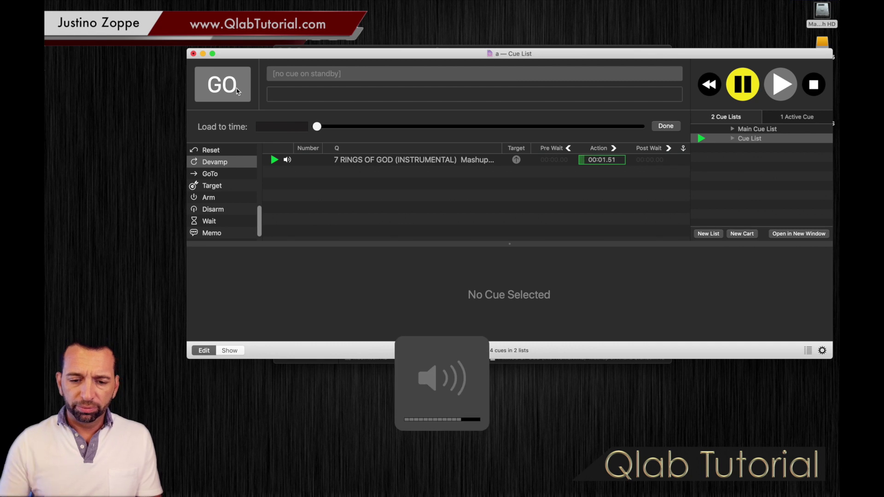
click(397, 165)
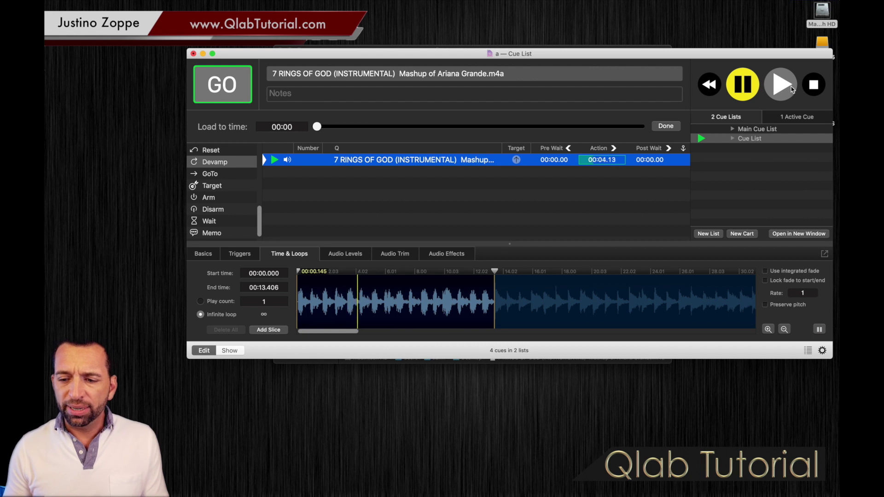
click(813, 85)
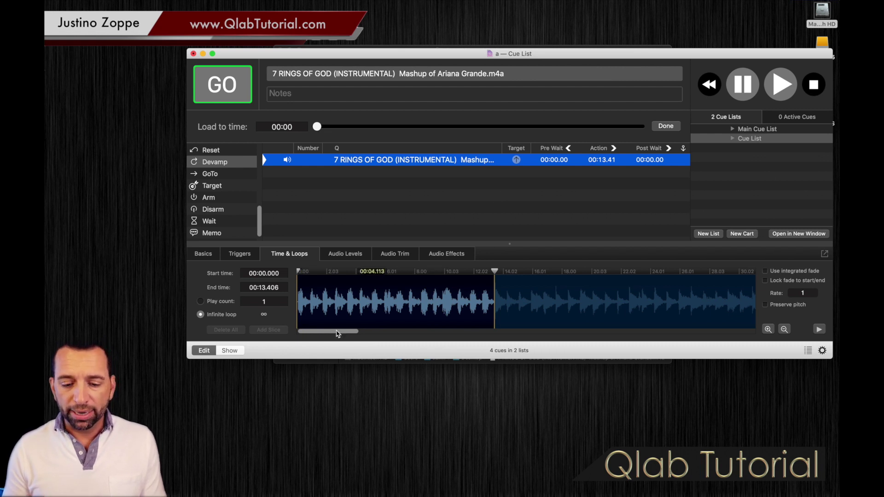
Step: Restart the intro cue and zoom deep into the waveform's opening silence
click(341, 321)
key(space)
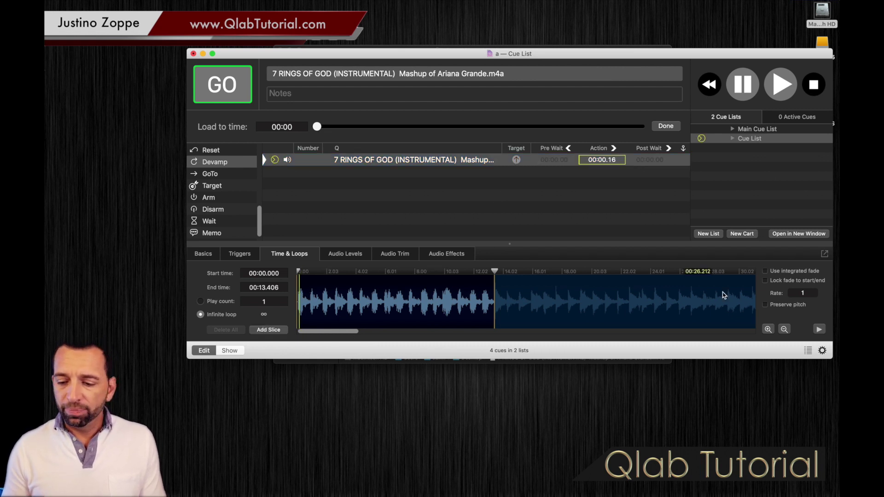
click(768, 330)
click(768, 329)
click(767, 329)
click(768, 329)
click(768, 329)
click(768, 329)
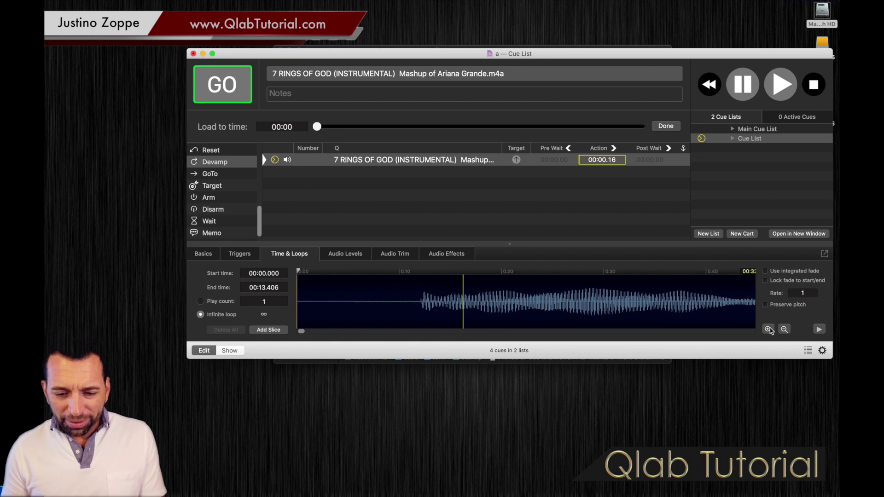
click(767, 329)
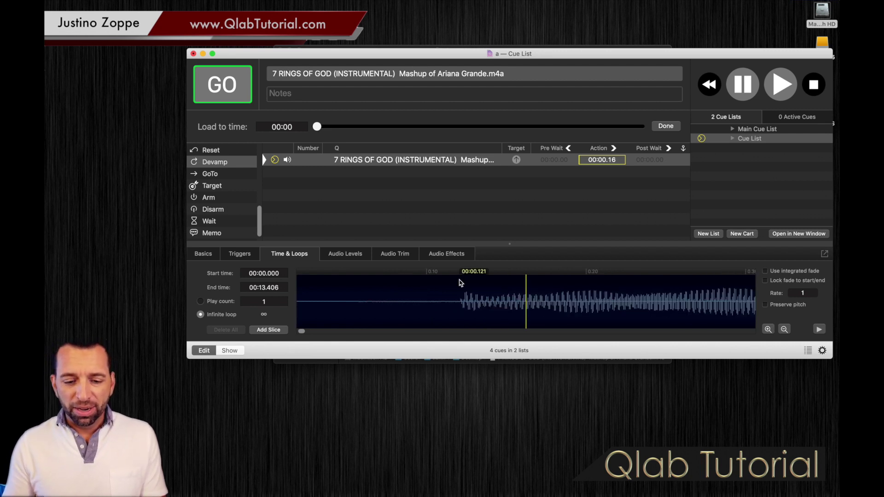
scroll(330, 296, down, 1)
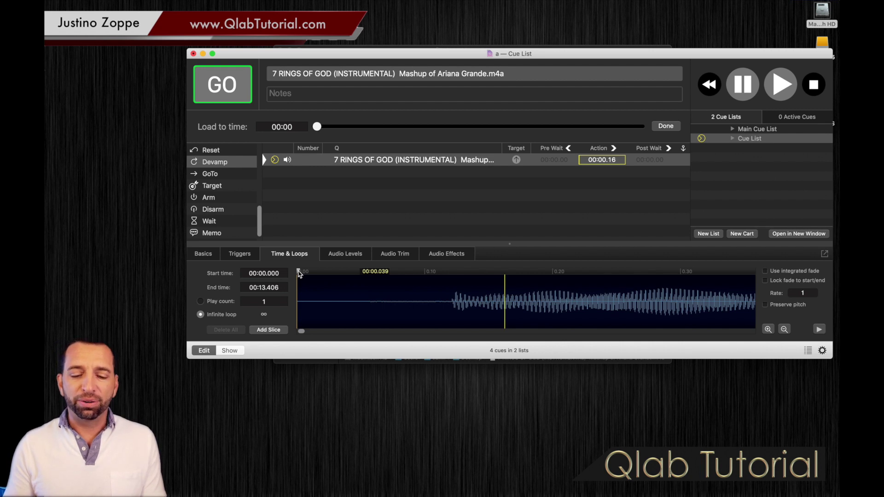
Step: Move the start marker to 00:00.119 and zoom back out to the whole loop
drag(298, 273, 448, 273)
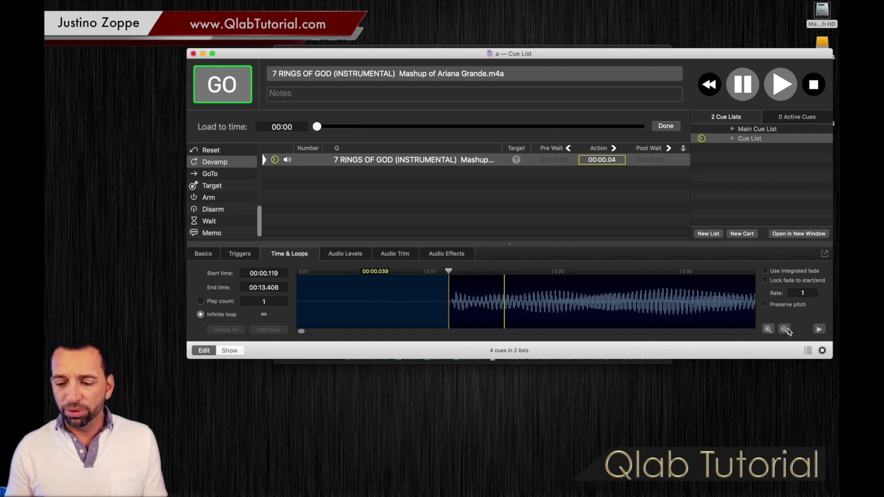
click(784, 328)
click(784, 329)
click(784, 329)
click(785, 329)
click(784, 329)
click(784, 329)
click(784, 329)
click(785, 329)
click(784, 329)
click(784, 329)
click(784, 329)
Step: Audition the trimmed 00:00.119–00:13.406 intro loop from standby, then stop it
click(329, 181)
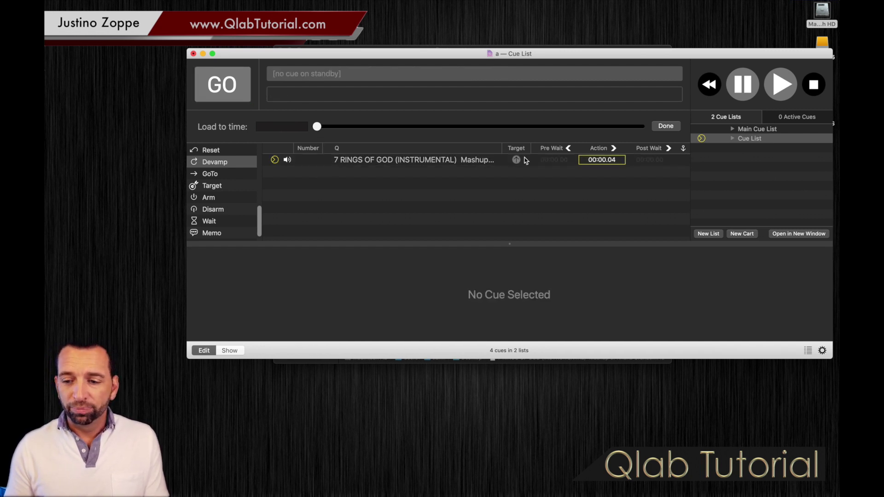
click(814, 84)
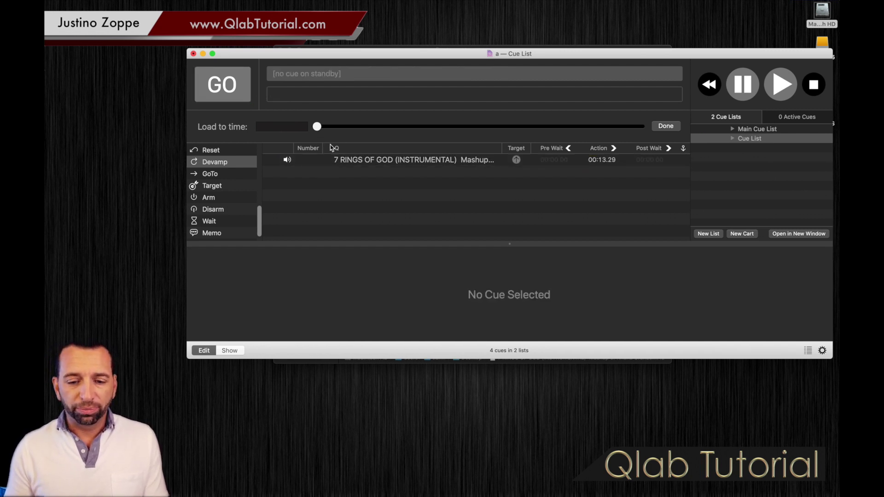
click(355, 164)
click(215, 86)
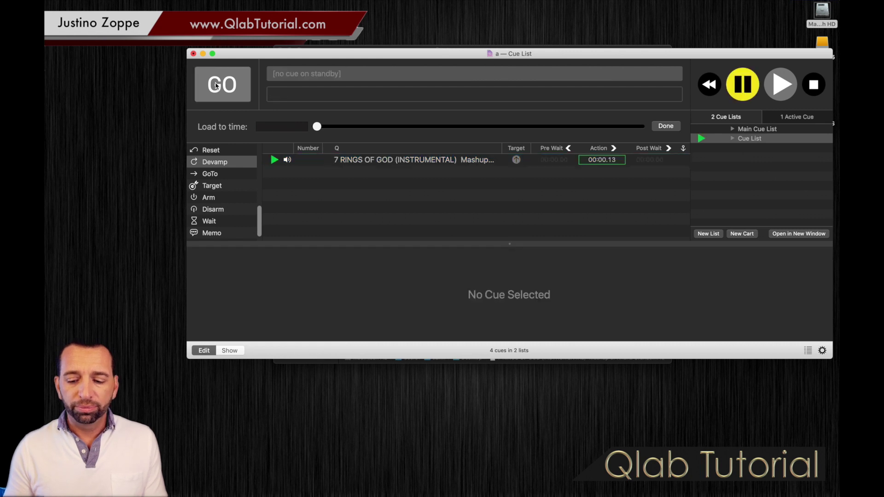
key(XF86AudioRaiseVolume)
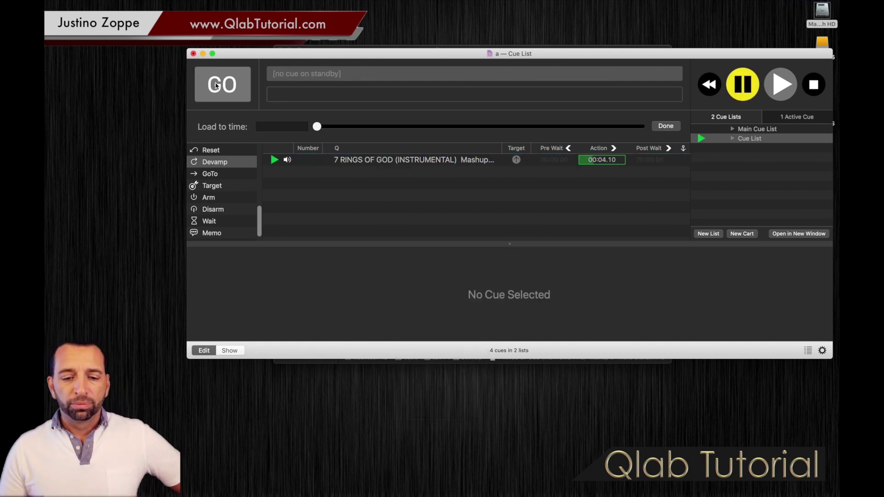
click(343, 159)
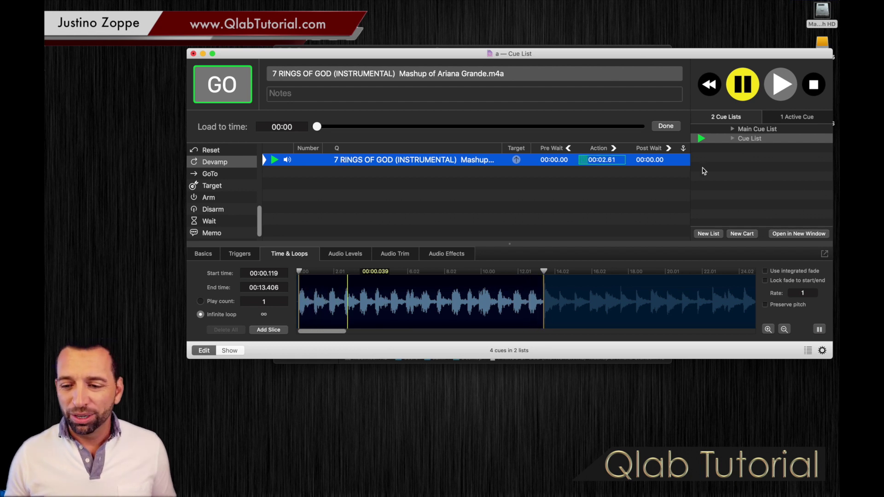
click(815, 86)
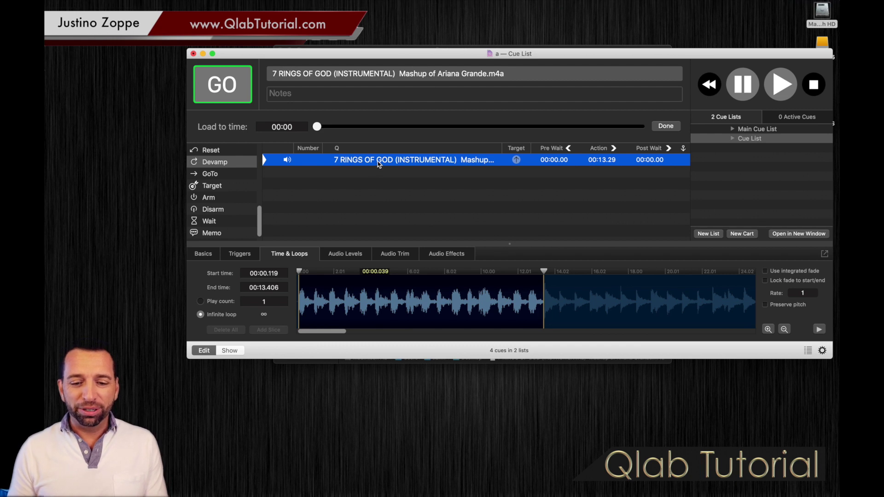
Step: Duplicate the 7 RINGS OF GOD cue with Cmd+D
key(super+d)
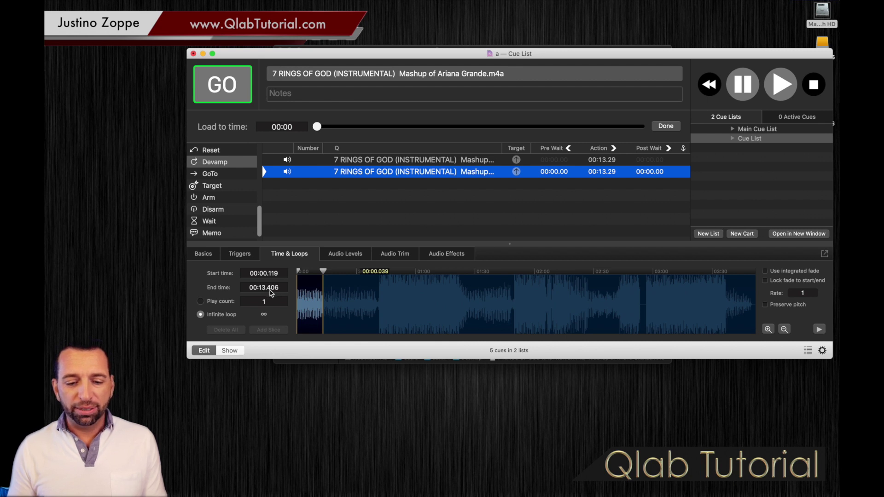
Step: Set the copy to run from 00:13.406 to the file end at 03:52.082
double_click(268, 288)
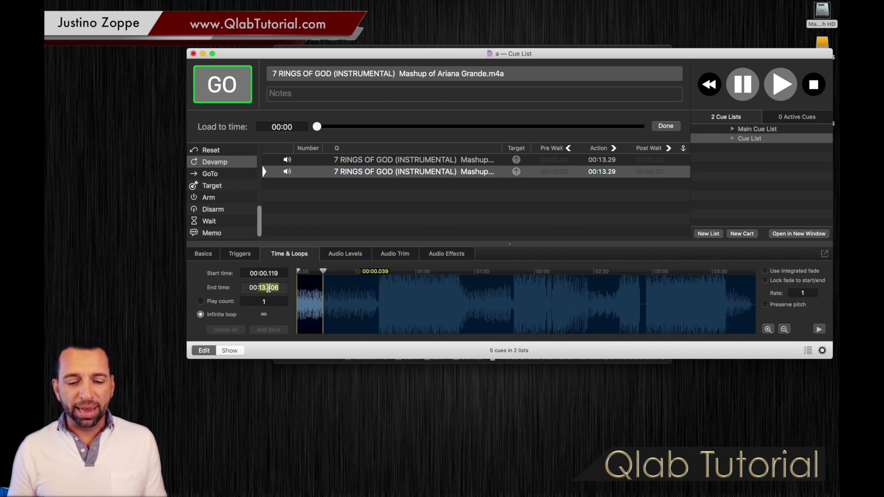
triple_click(269, 288)
key(super+c)
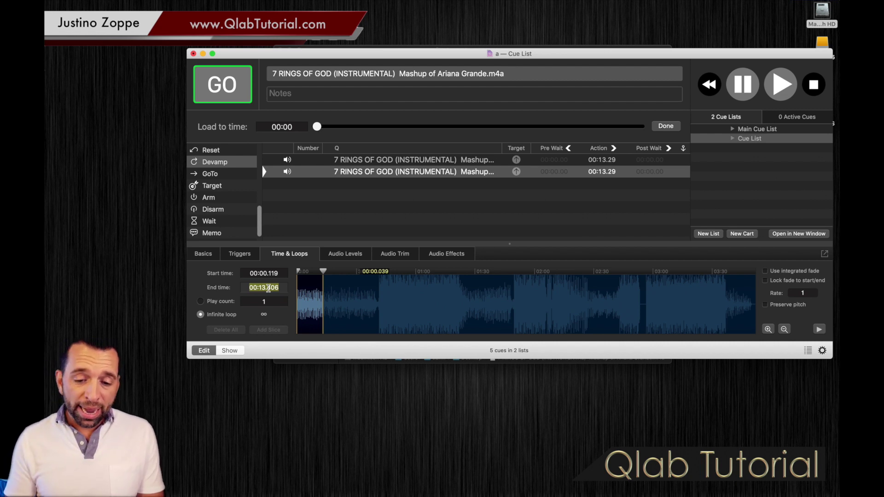
click(325, 273)
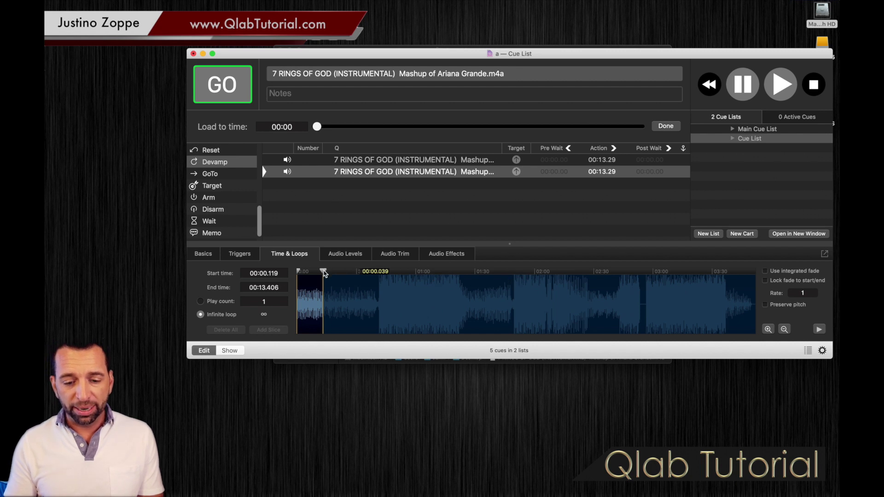
drag(324, 272, 755, 302)
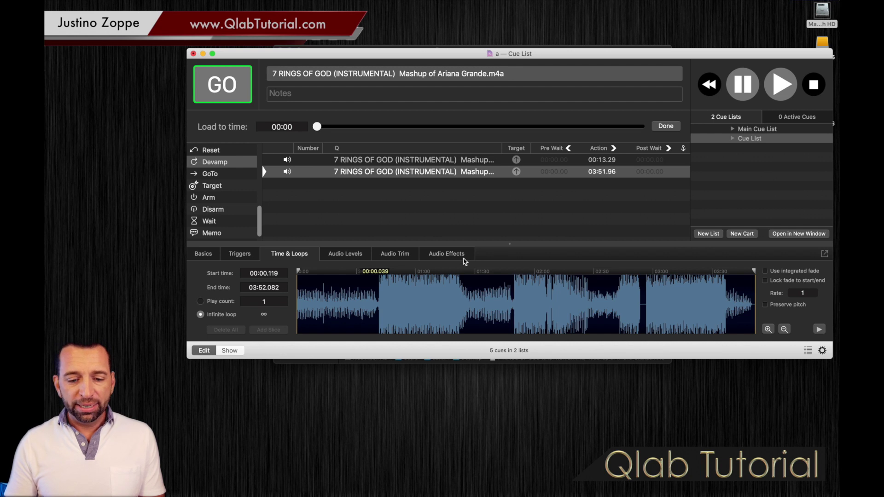
click(270, 274)
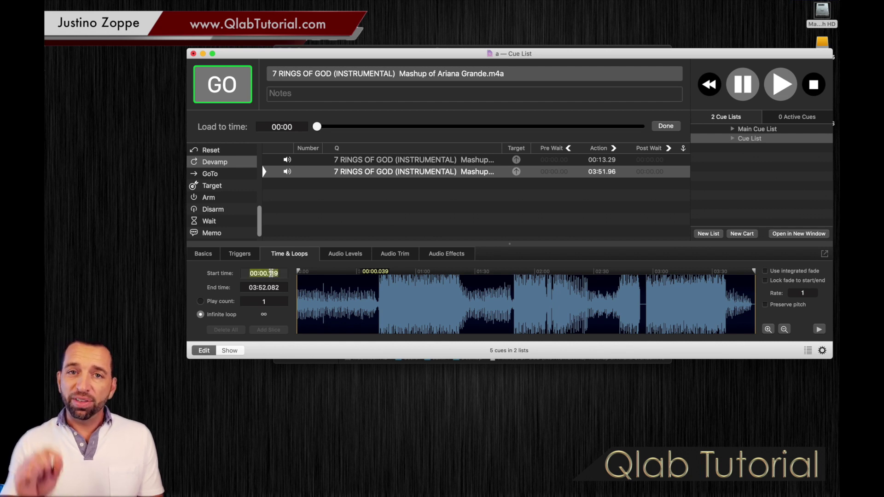
key(super+v)
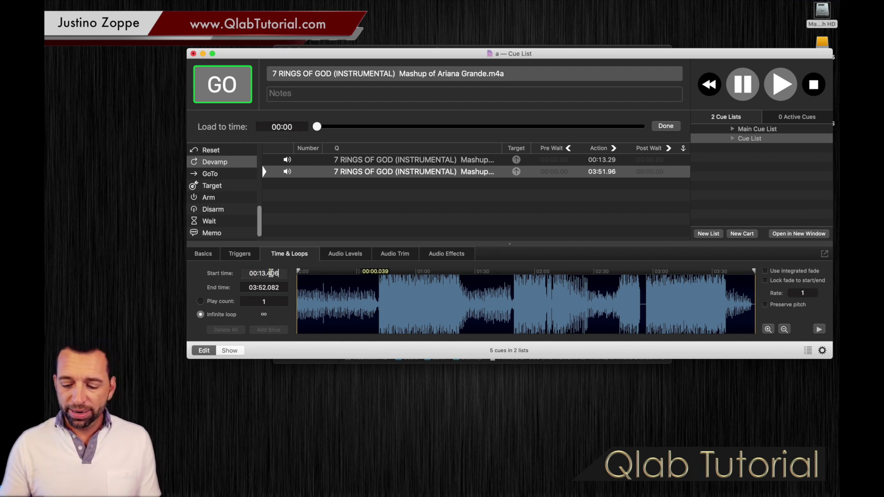
key(Return)
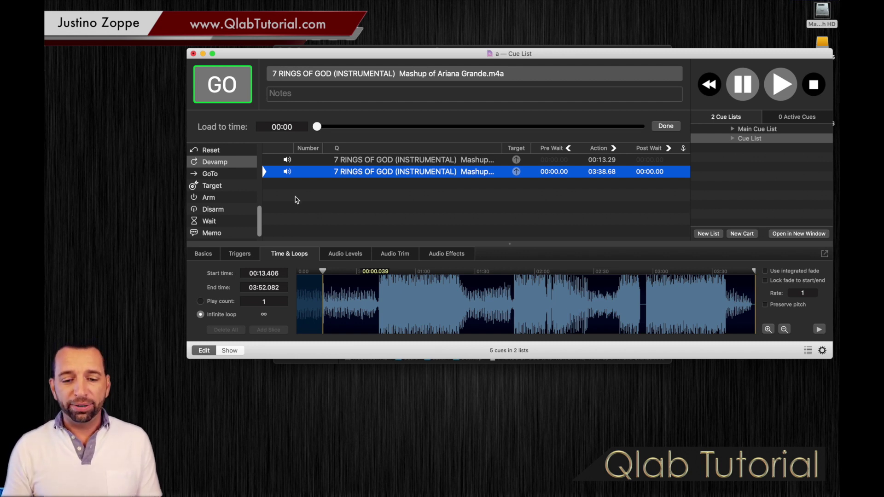
click(347, 161)
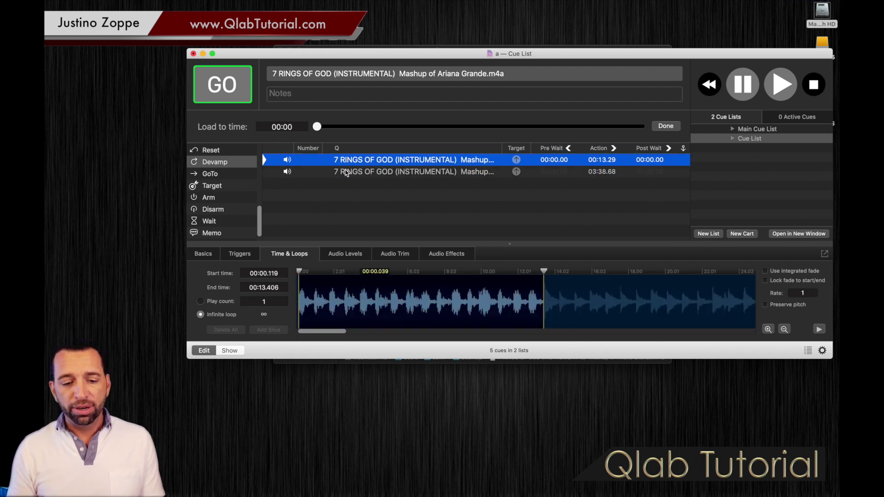
Step: Add group cue 2 and move the rest-of-song audio cue into it
click(346, 172)
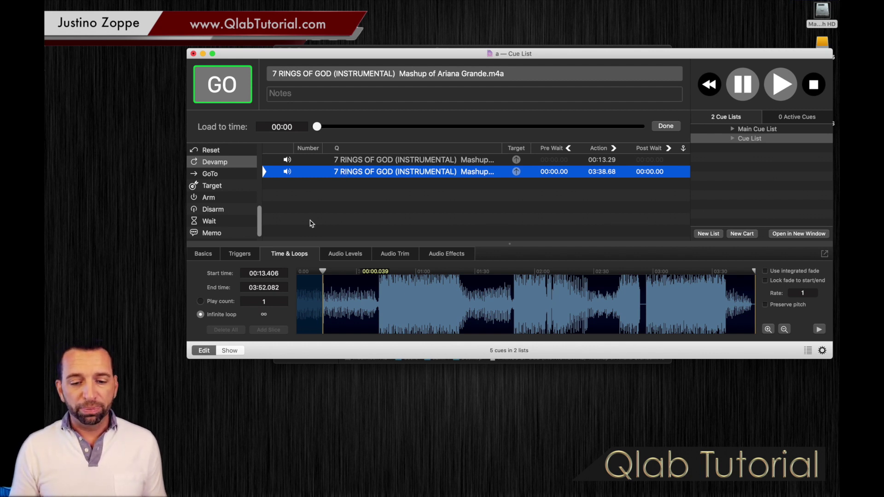
scroll(223, 188, up, 8)
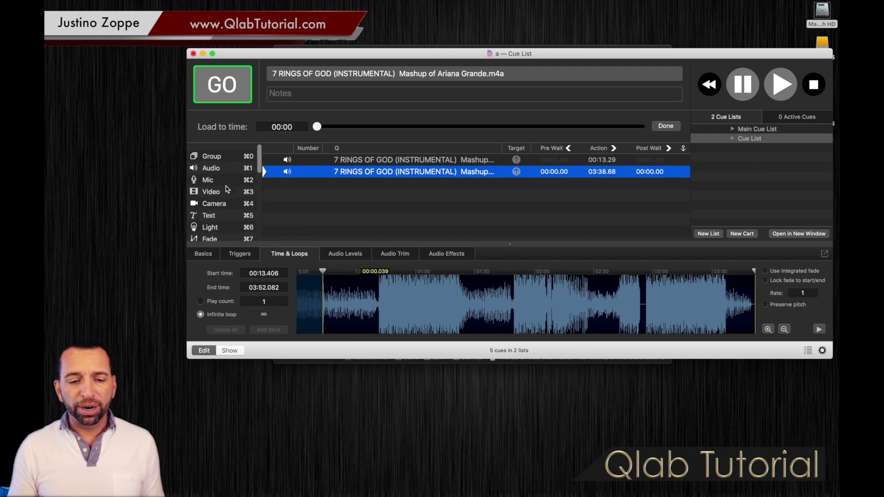
click(222, 153)
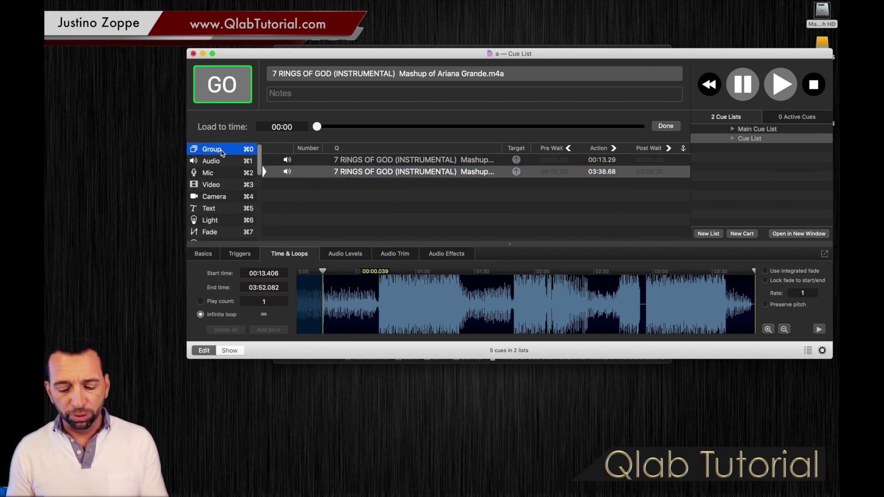
double_click(222, 152)
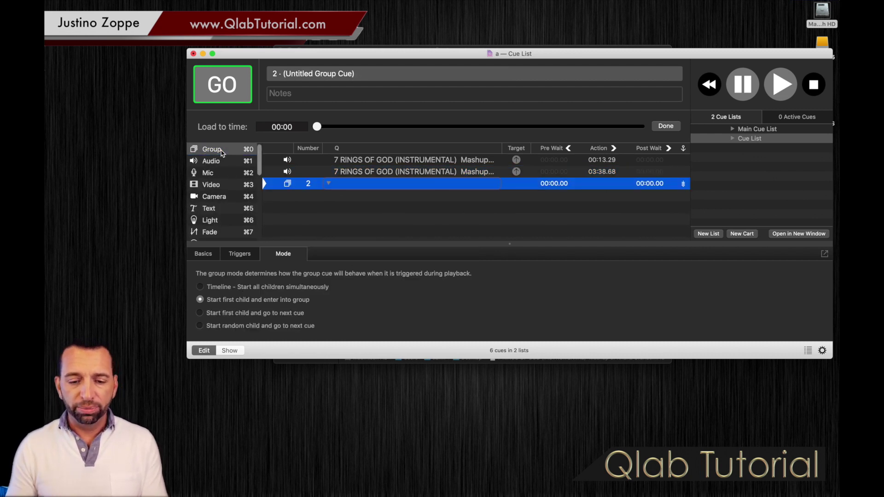
click(348, 172)
drag(348, 172, 348, 187)
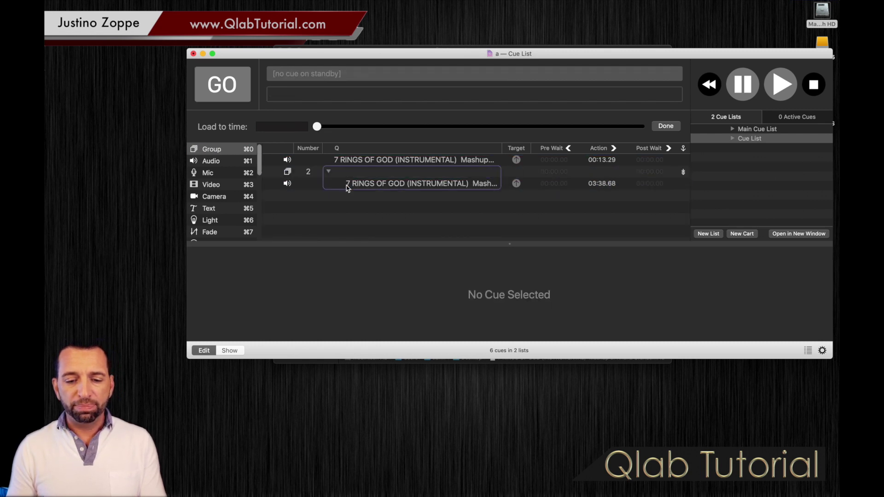
Step: Name the group cue 'START 7 RINGS'
double_click(369, 173)
text(START)
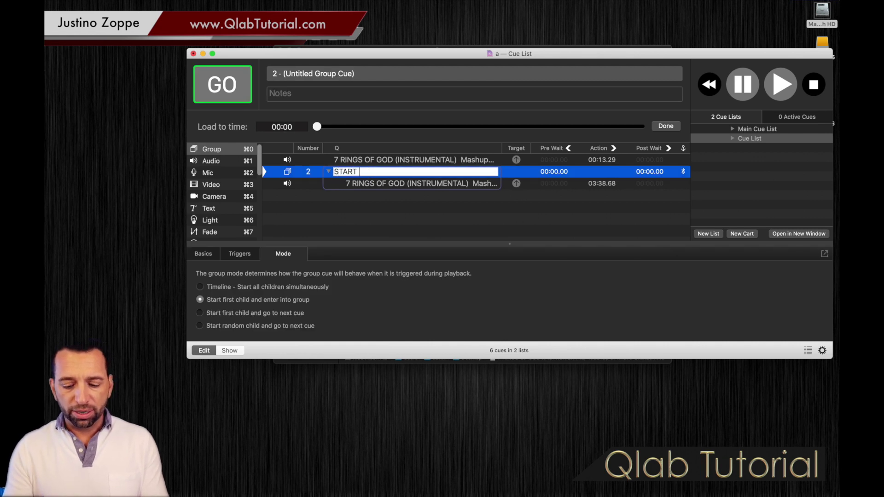
text( 7 RIONG)
key(BackSpace)
key(BackSpace)
key(BackSpace)
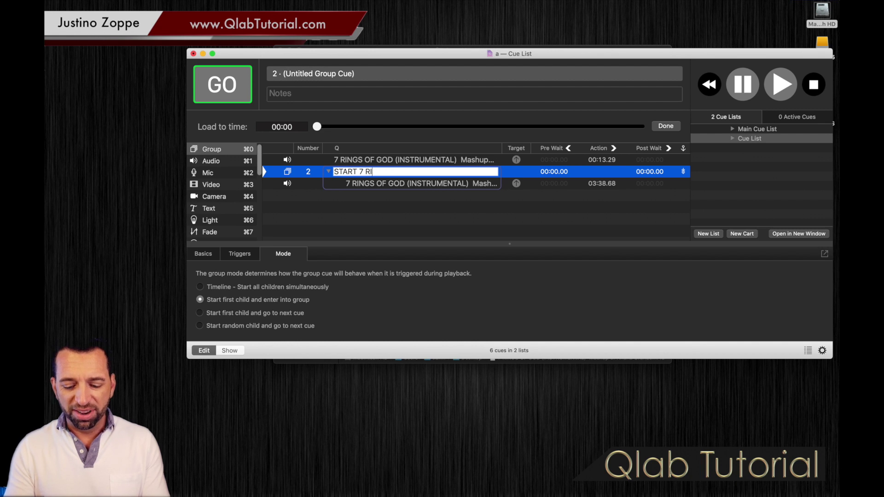
text(NGS)
key(Return)
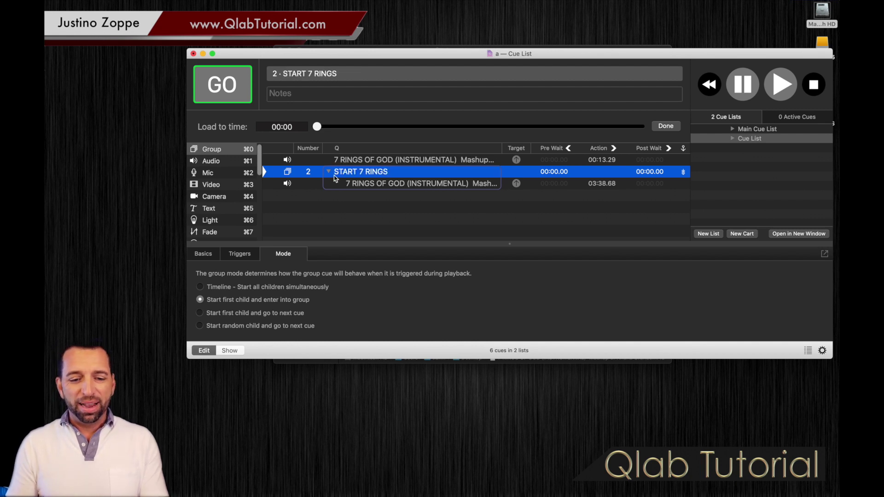
Step: Add a fade cue to START 7 RINGS that takes the master to -INF and stops the target
scroll(214, 209, down, 2)
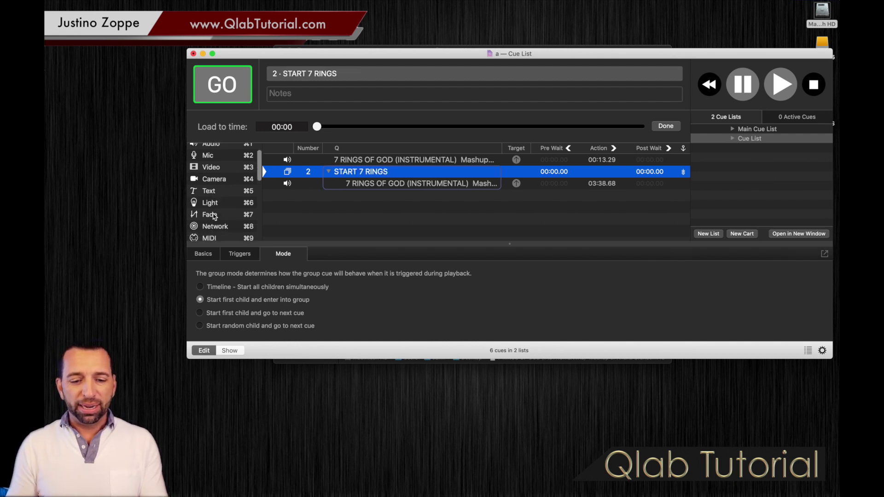
click(203, 214)
drag(201, 216, 373, 184)
click(377, 160)
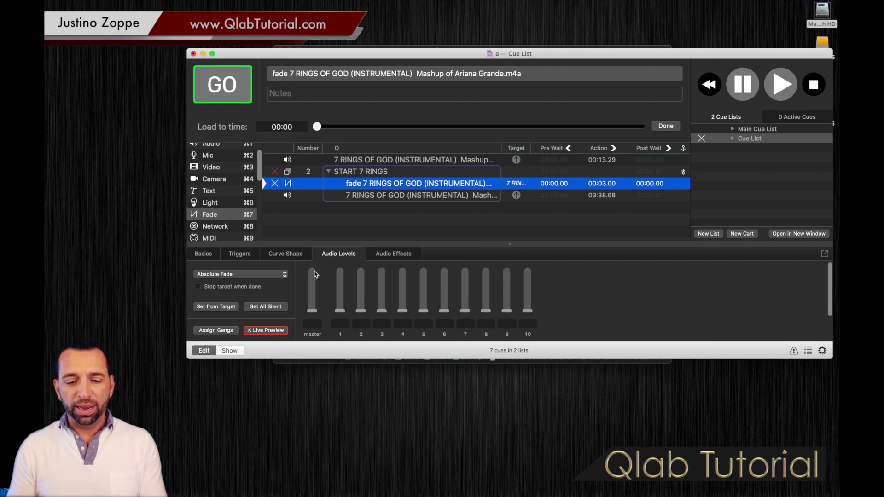
drag(314, 275, 315, 336)
click(197, 287)
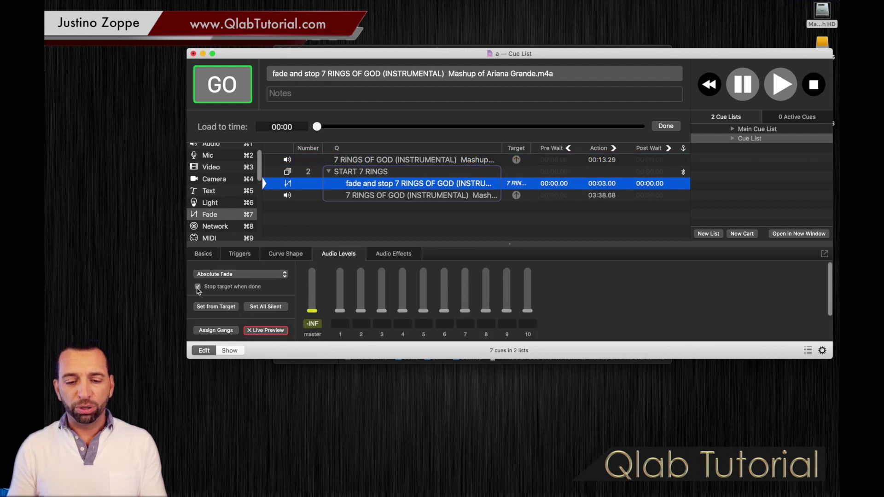
click(402, 162)
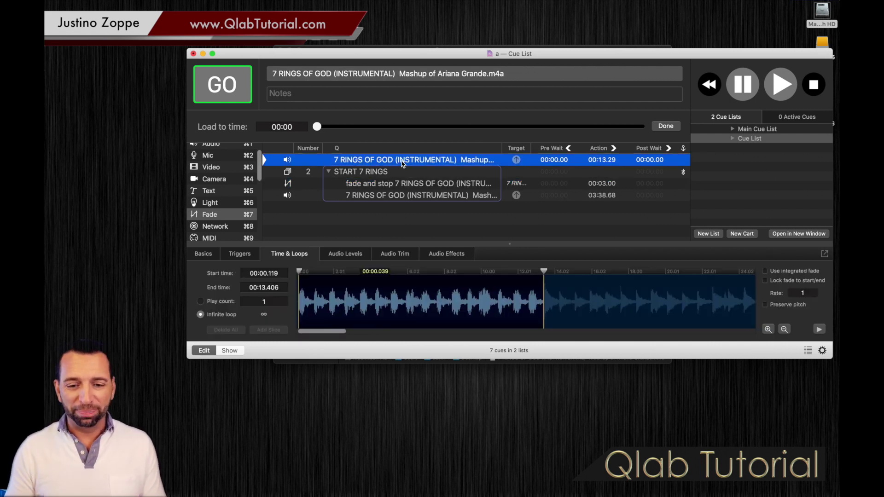
Step: Switch the START 7 RINGS group to Timeline mode, starting all children together, then test-fire and stop it with Escape
key(space)
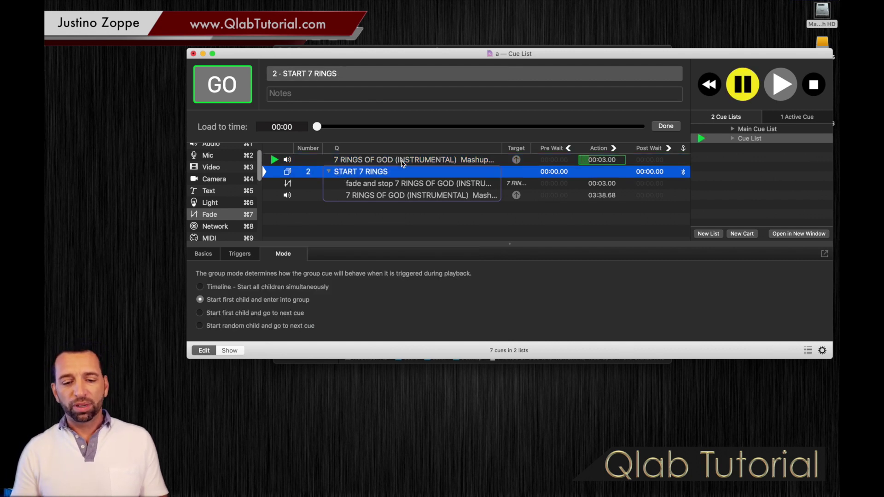
click(201, 287)
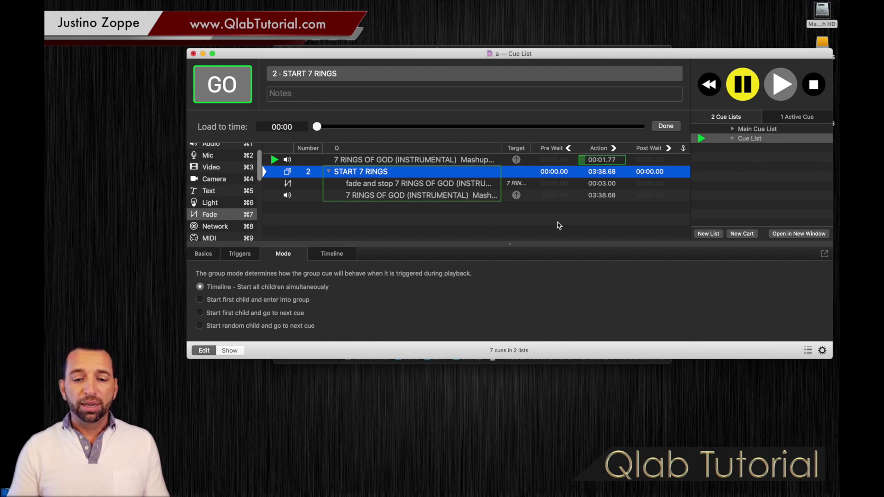
key(space)
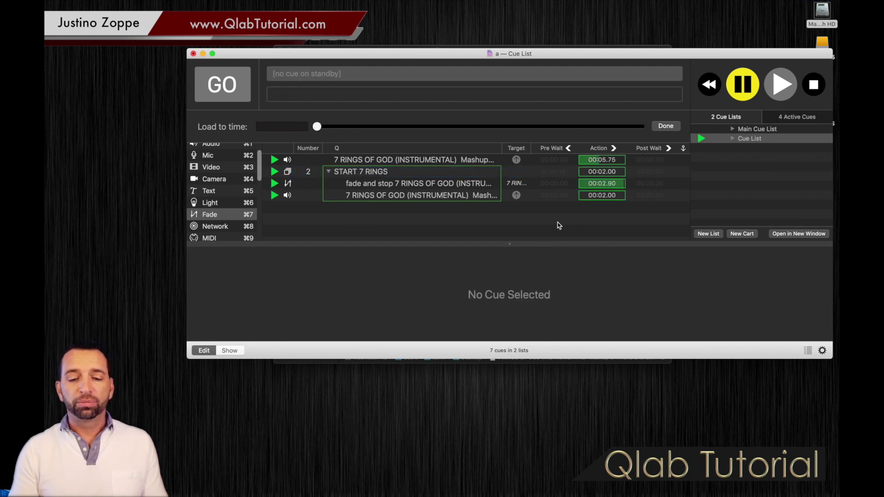
key(Escape)
click(361, 177)
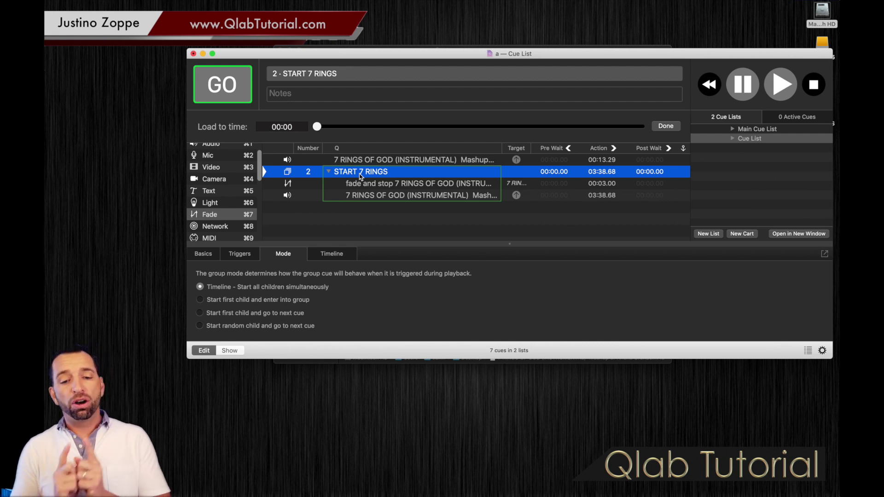
Step: Move the rest-of-song cue out of the group and delete the group cue
click(363, 195)
drag(364, 196, 352, 166)
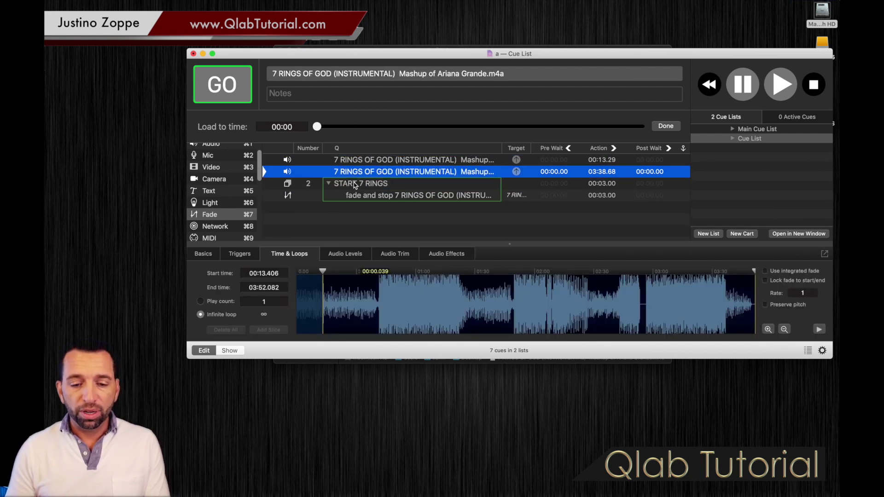
click(355, 184)
key(BackSpace)
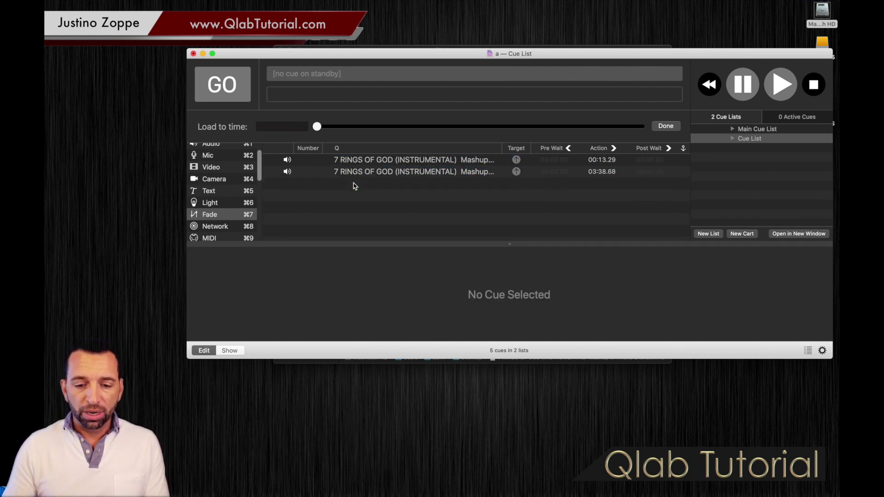
Step: Give the intro cue a play count of 2 and make it auto-follow into the rest-of-song cue
click(376, 161)
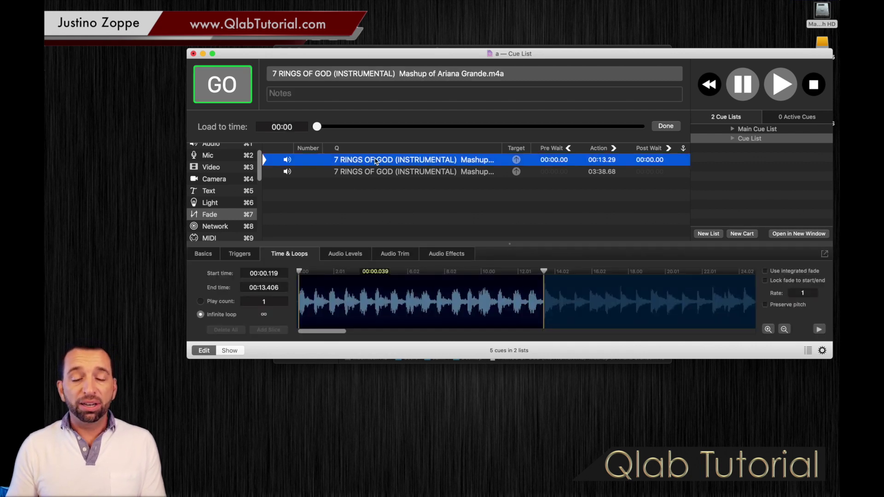
click(201, 301)
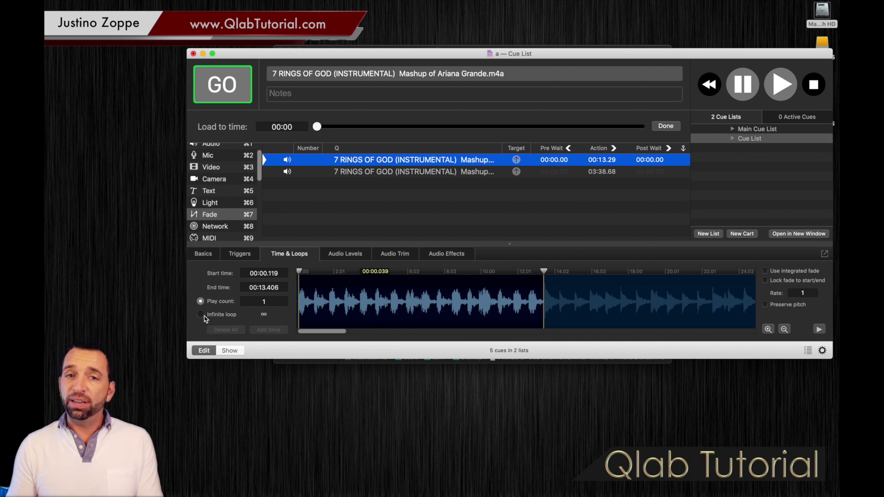
click(264, 301)
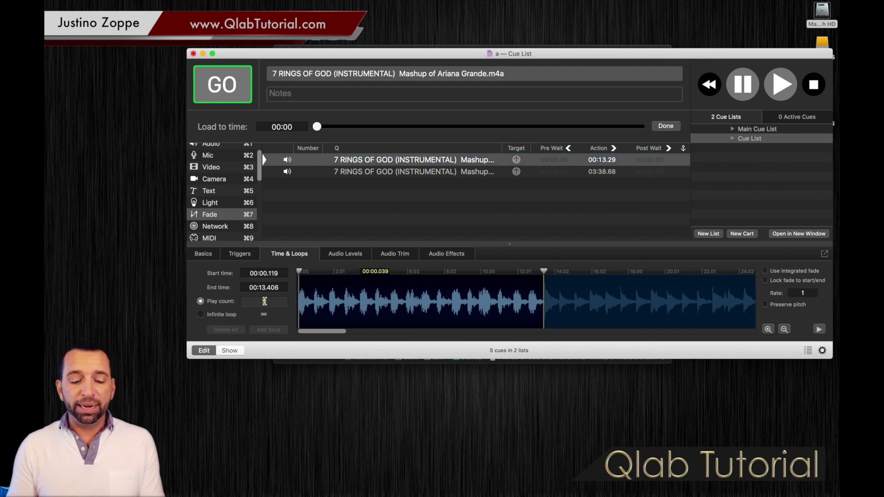
text(2)
key(Return)
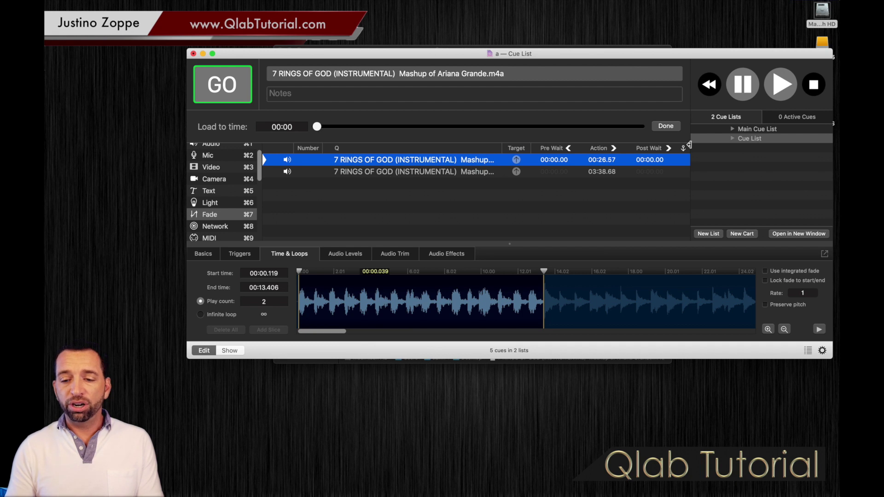
click(683, 160)
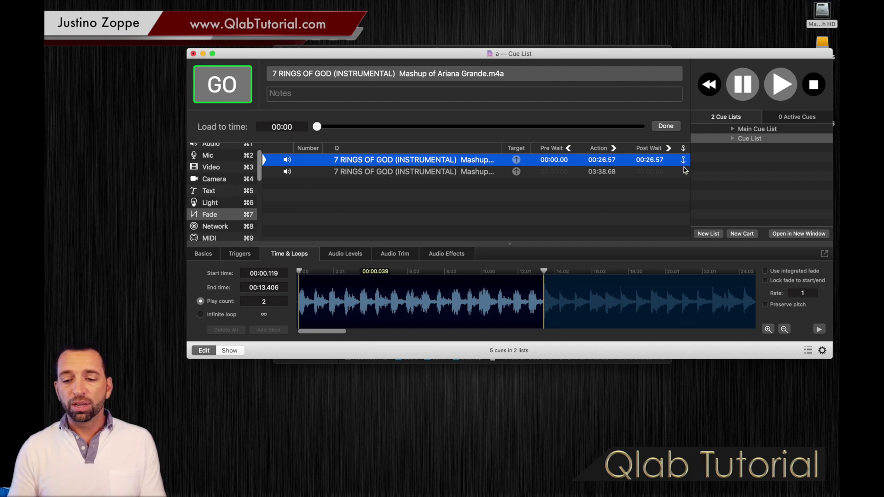
click(365, 172)
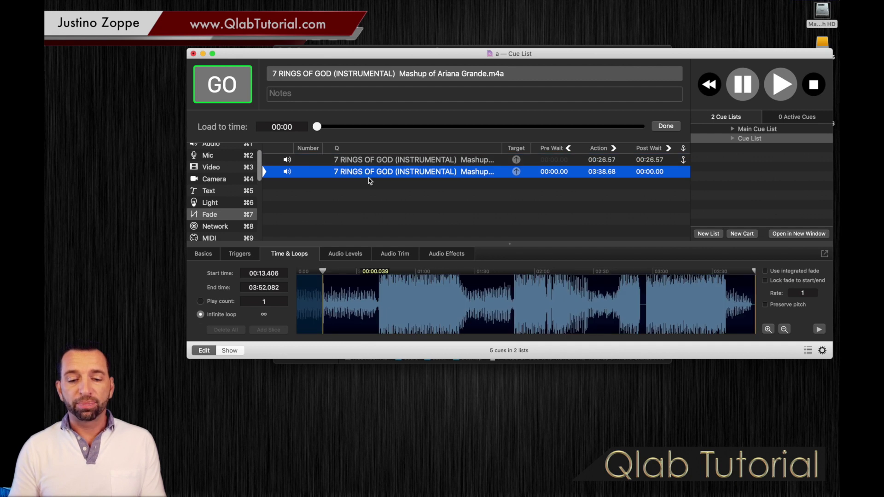
Step: Fire the intro cue with GO and watch it play twice, then auto-follow into the second cue
click(380, 162)
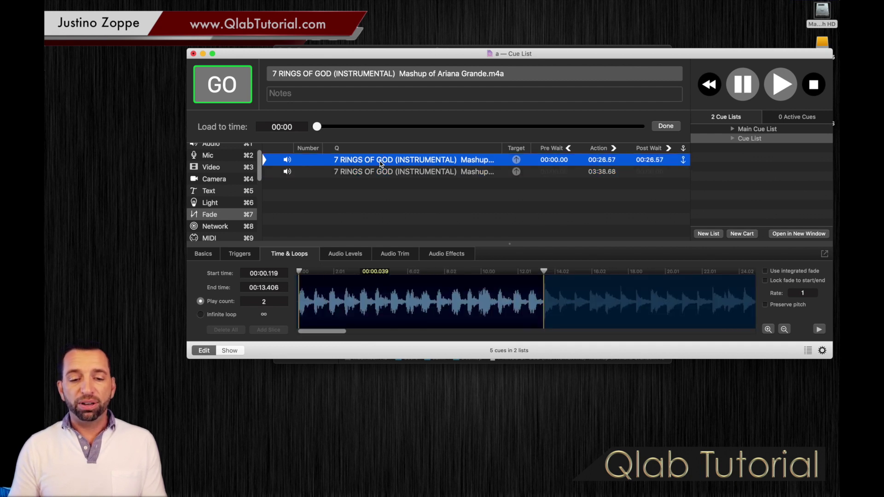
click(234, 90)
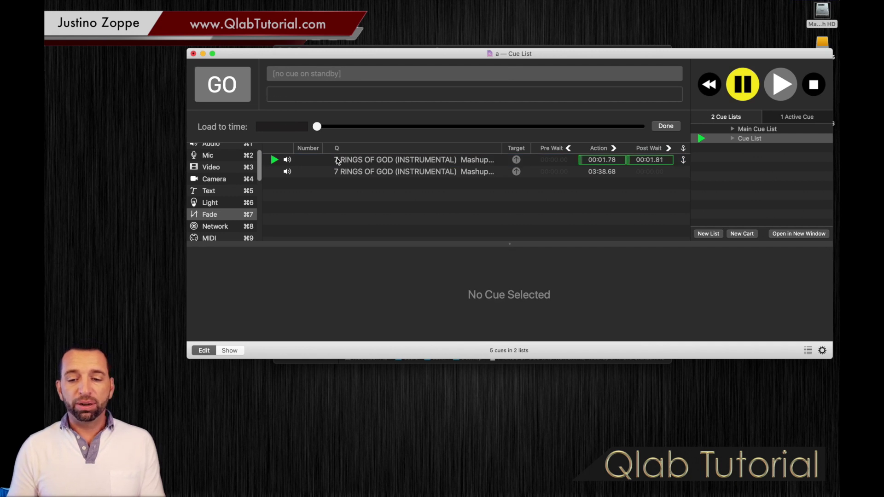
click(337, 160)
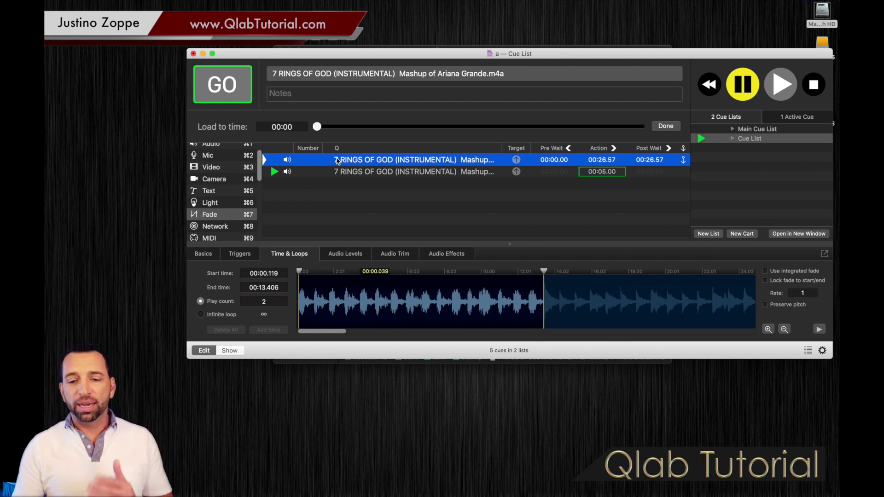
Step: Stop the playing song with the transport Stop button
click(812, 85)
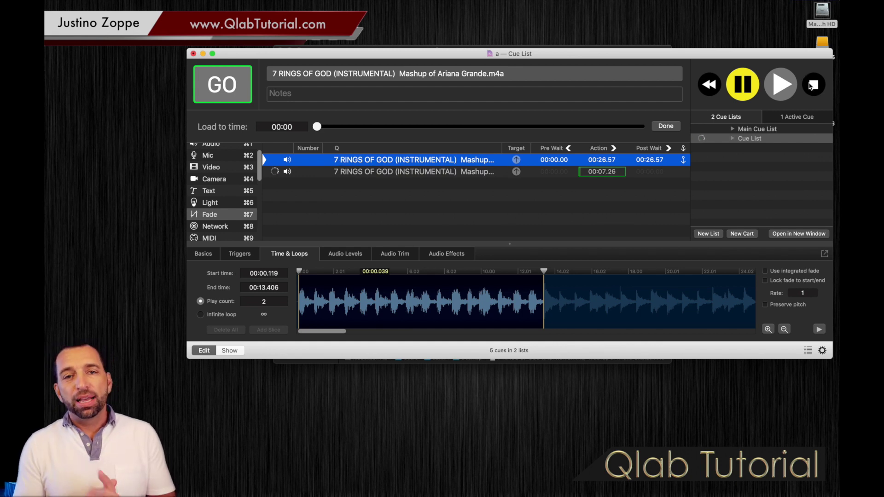